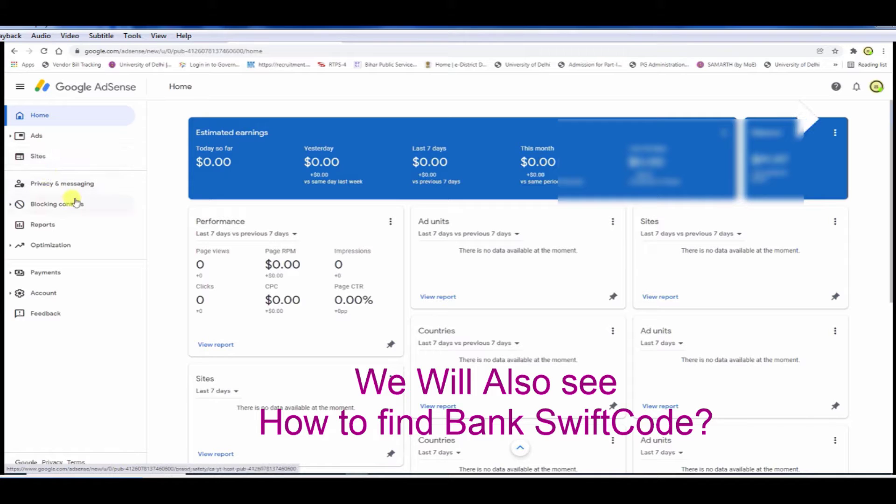
Open the AdSense payments information and start adding a payment method under How you get paid
click(52, 275)
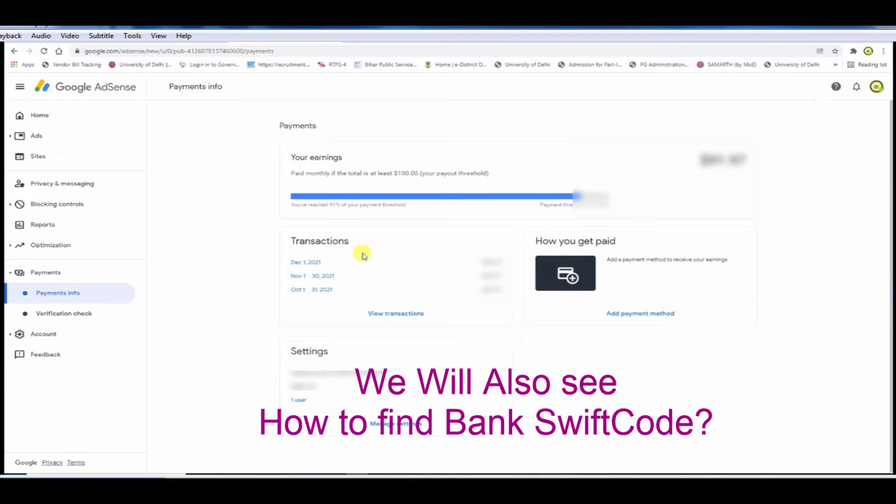
drag(532, 241, 635, 242)
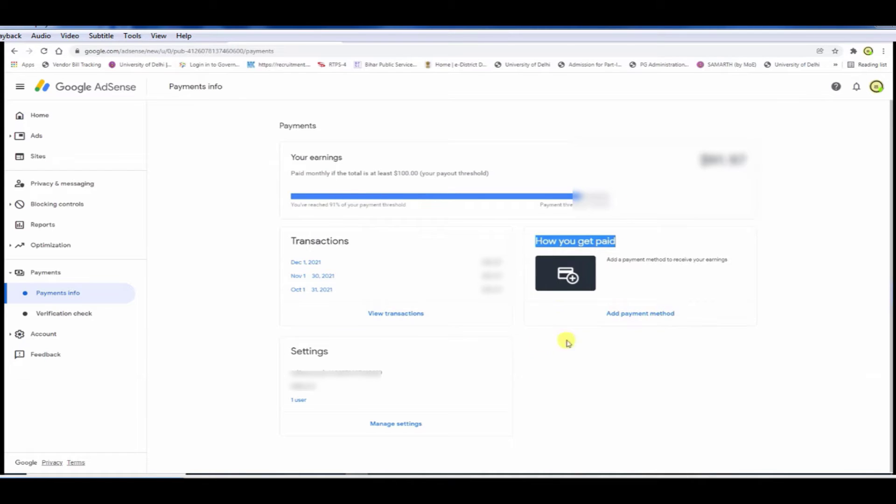
click(630, 316)
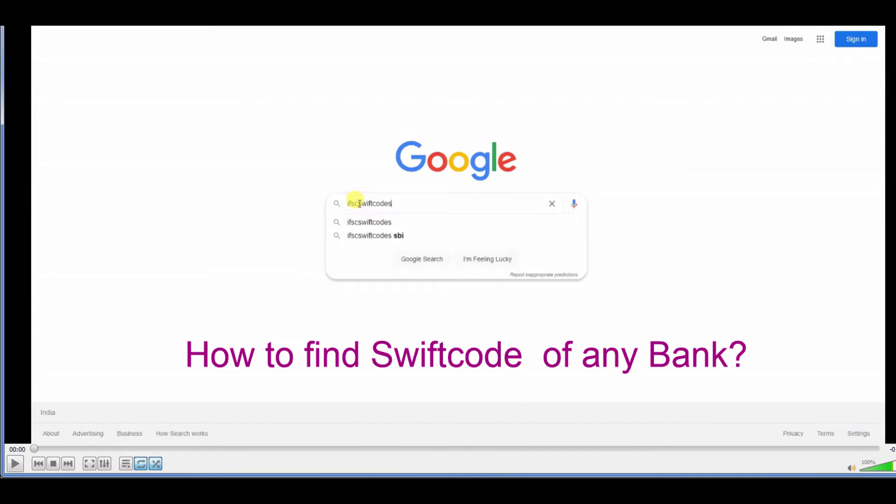
key(space)
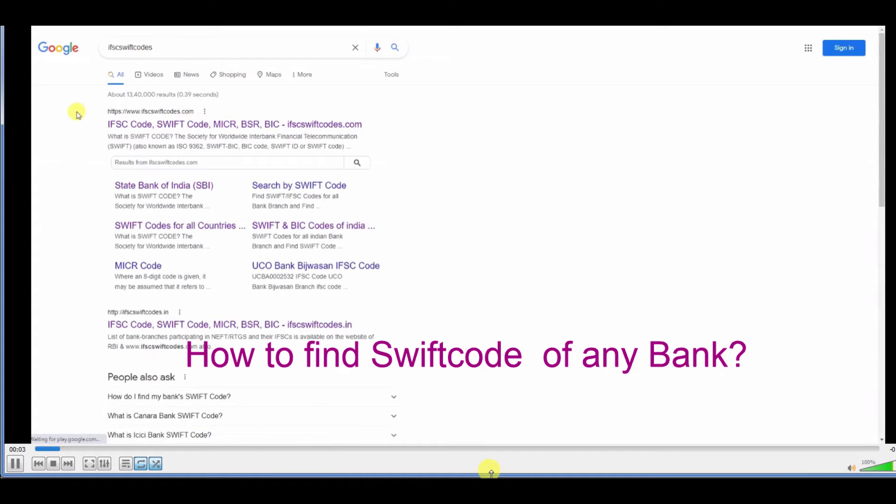
key(space)
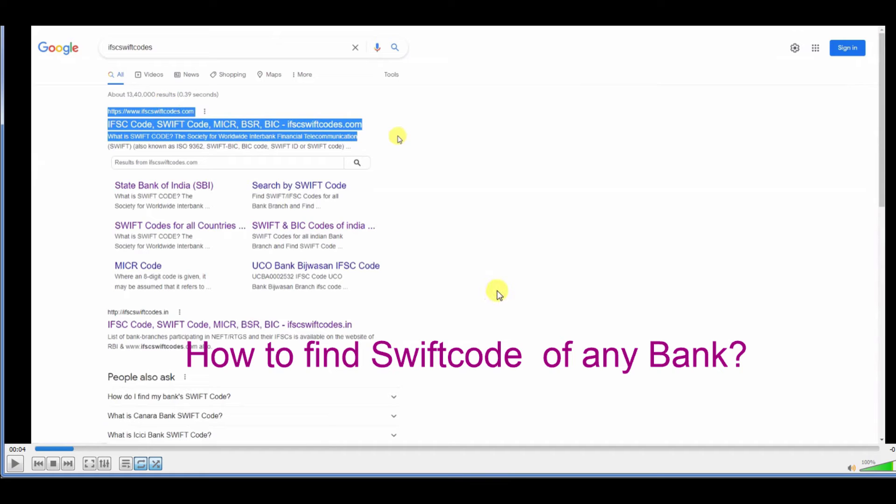
key(space)
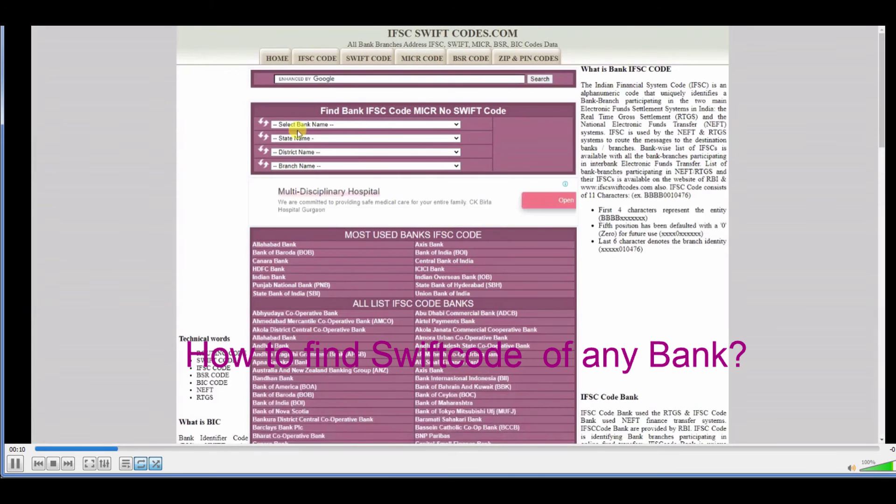
key(space)
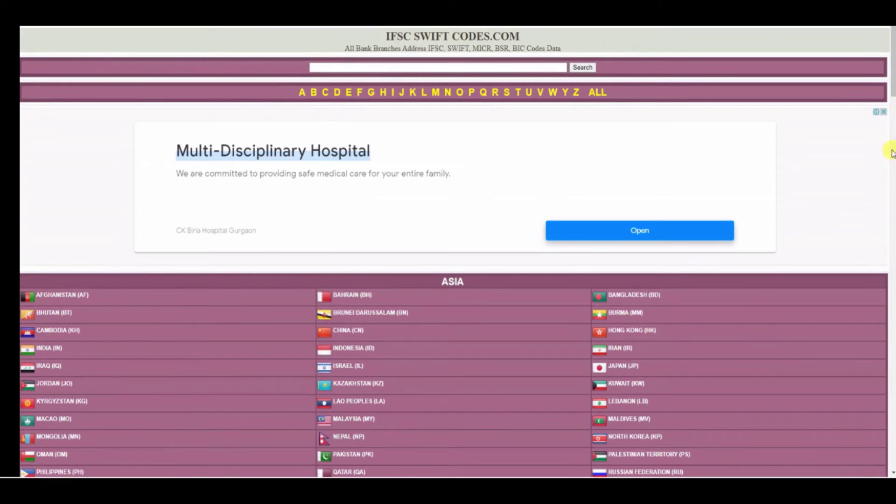
Open the SWIFT code finder for India and choose STATE BANK OF INDIA (SBI) as the bank
scroll(892, 70, down, 3)
click(39, 192)
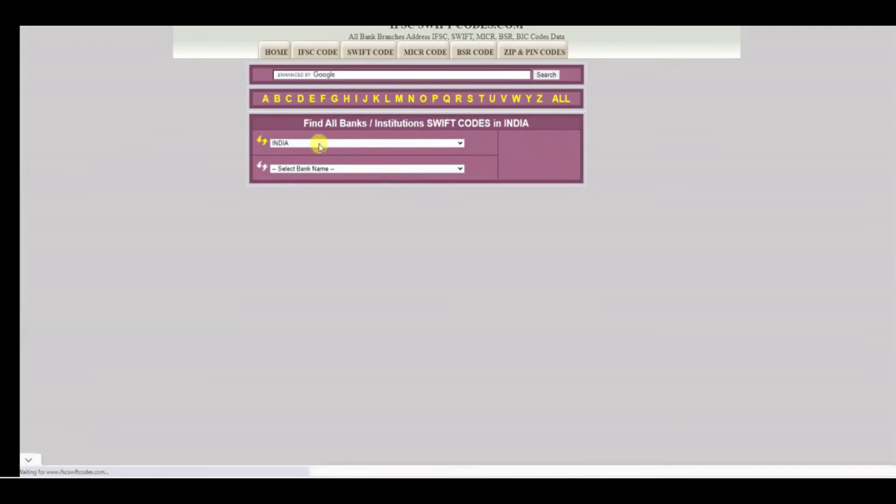
click(313, 154)
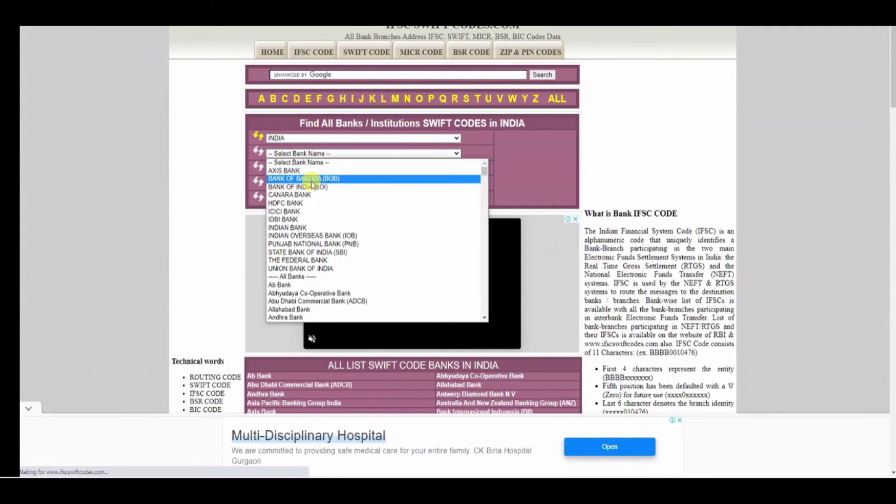
click(337, 252)
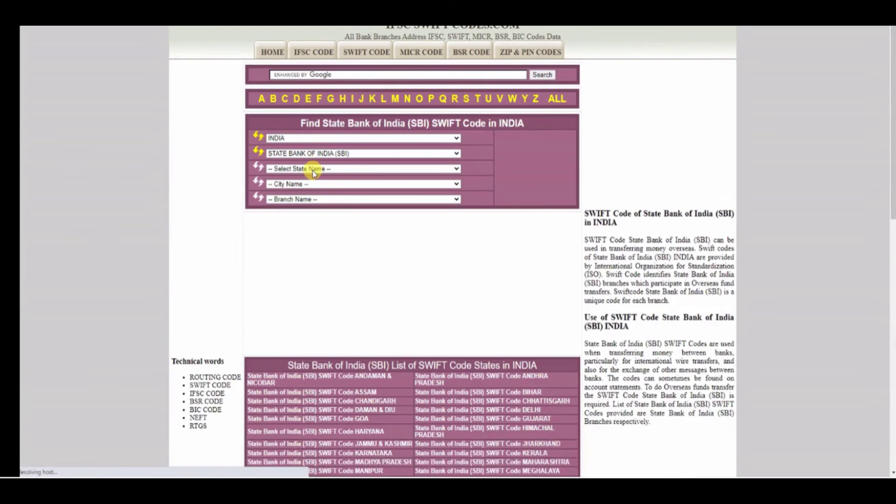
Set both the state and the city of the SWIFT code search to DELHI
click(313, 169)
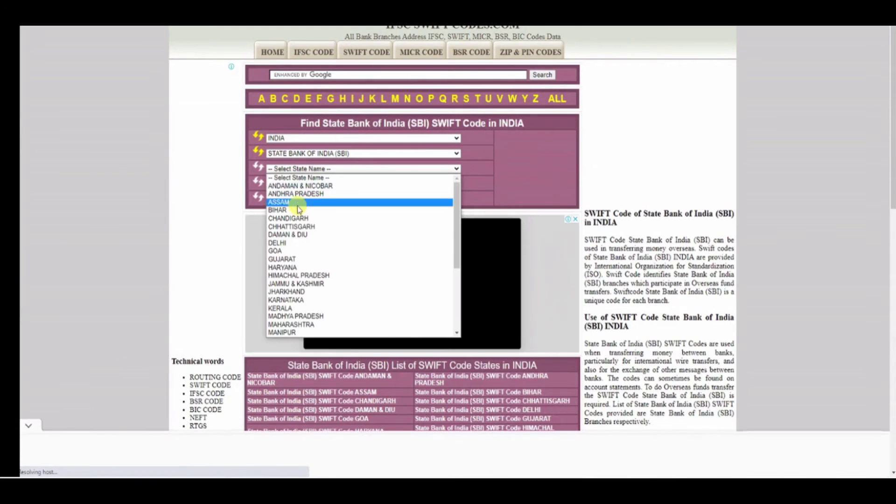
click(301, 242)
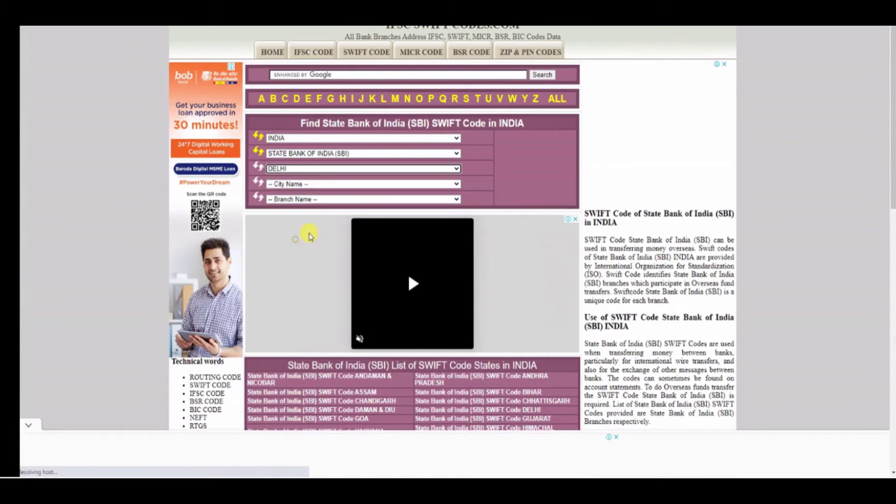
click(322, 184)
click(294, 202)
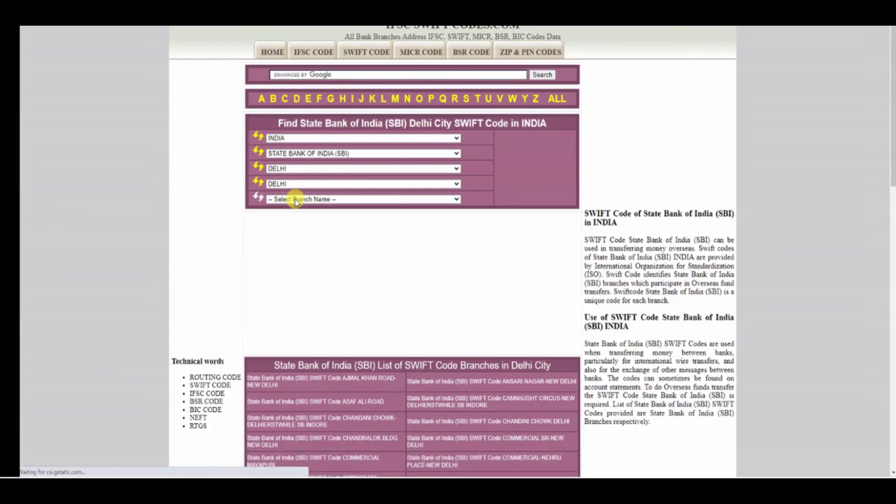
Look through the list of State Bank of India branches offered for Delhi city
click(296, 199)
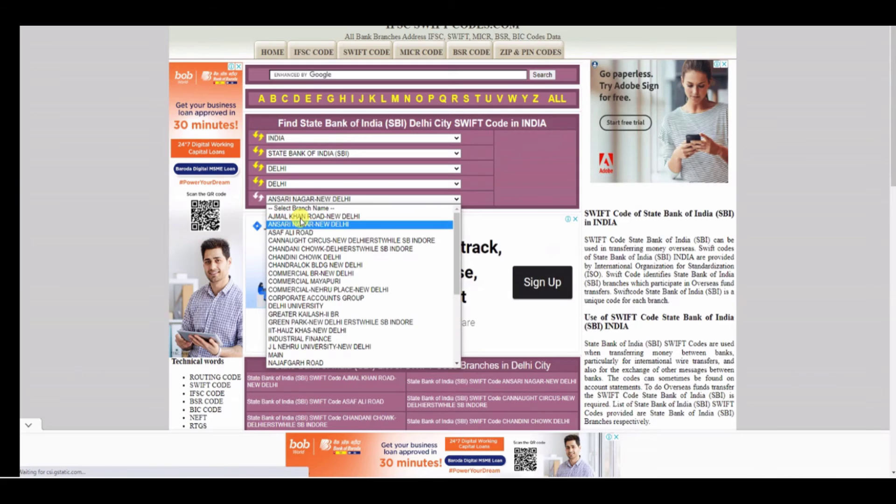
key(Down)
key(Down)
key(Down)
key(Down)
key(Down)
key(Down)
key(Down)
key(Down)
key(Down)
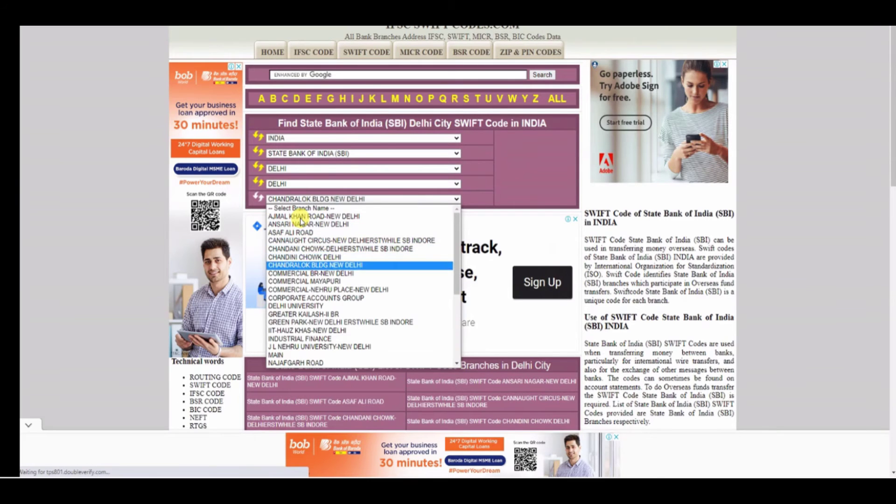
key(Down)
key(Down)
key(Down)
key(Down)
key(Down)
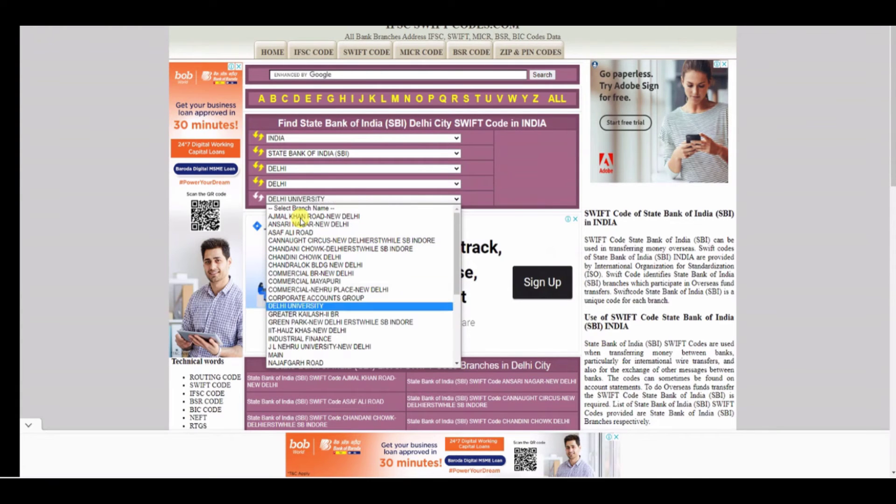
key(Down)
key(Down)
key(Down)
key(Down)
key(Down)
key(Down)
key(Down)
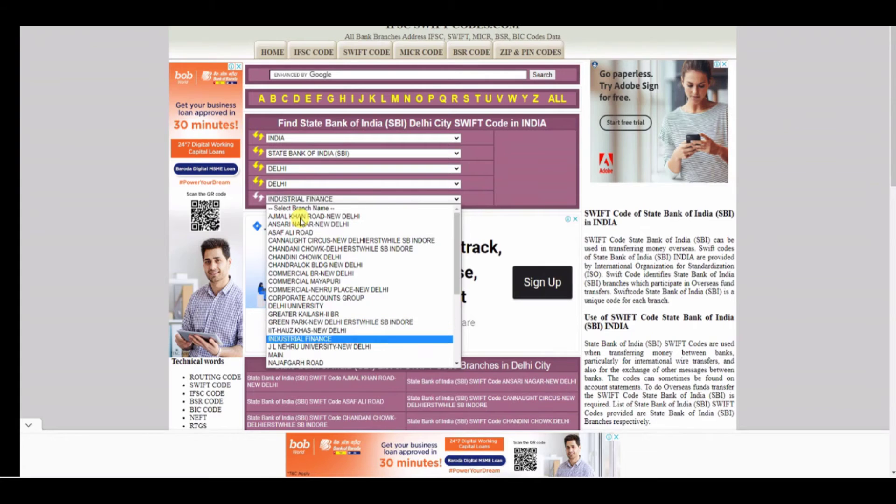
key(Down)
key(Down)
key(Down)
key(Down)
key(Down)
key(Down)
key(Down)
key(Down)
key(Down)
key(Down)
key(Down)
key(Down)
key(Down)
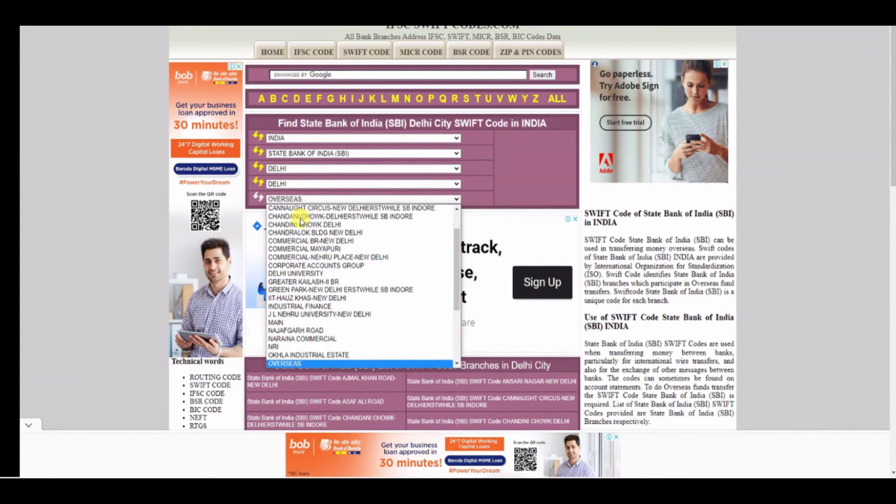
key(Up)
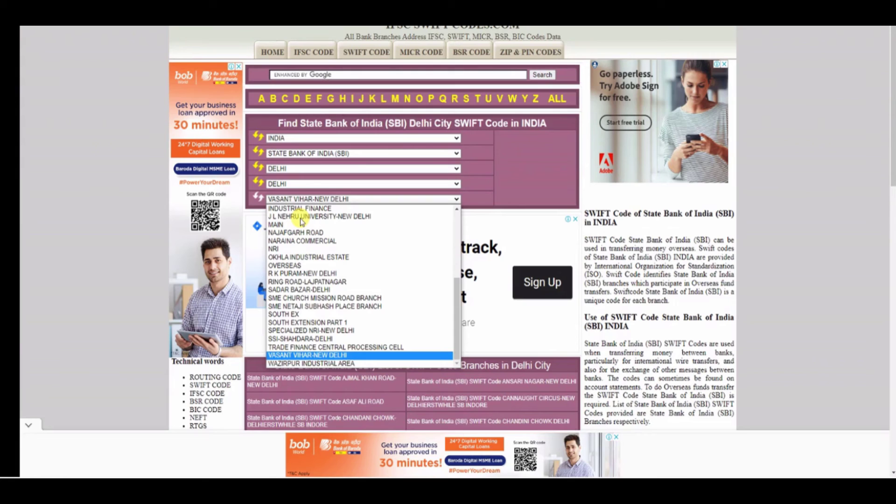
key(Up)
key(Up)
key(Up)
key(Up)
key(Up)
key(Up)
key(Up)
key(Up)
key(Up)
key(Up)
key(Up)
key(Up)
key(Up)
key(Up)
key(Up)
key(Up)
key(Up)
key(Up)
key(Up)
key(Up)
key(Up)
key(Up)
key(Up)
key(Up)
key(Up)
key(Up)
key(Up)
key(Up)
key(Up)
key(Up)
key(Up)
key(Up)
key(Up)
key(Up)
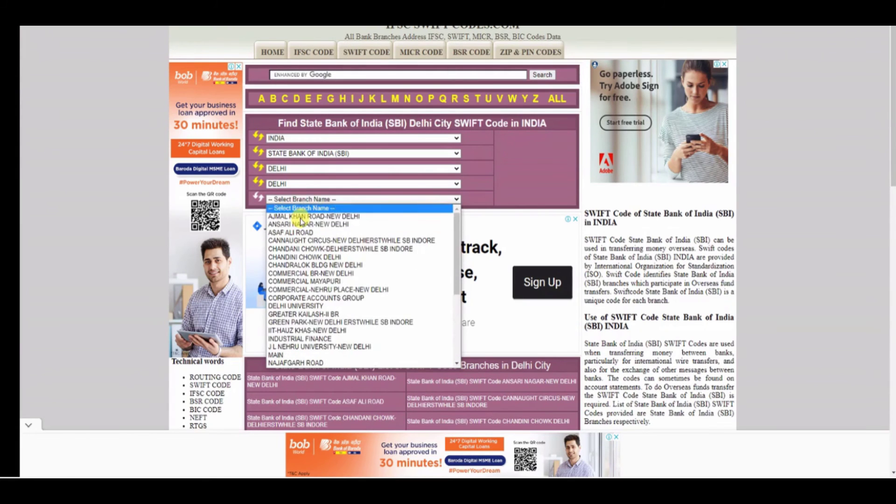
Choose the ASAF ALI ROAD branch and highlight its SWIFT code
key(Down)
key(Down)
key(Down)
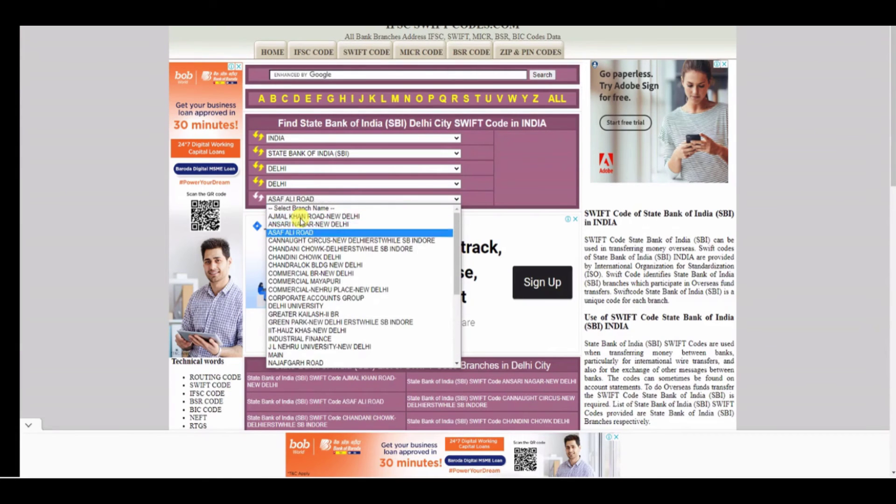
key(Up)
key(Up)
key(Down)
key(Down)
key(Down)
key(Up)
key(Up)
key(Down)
key(Return)
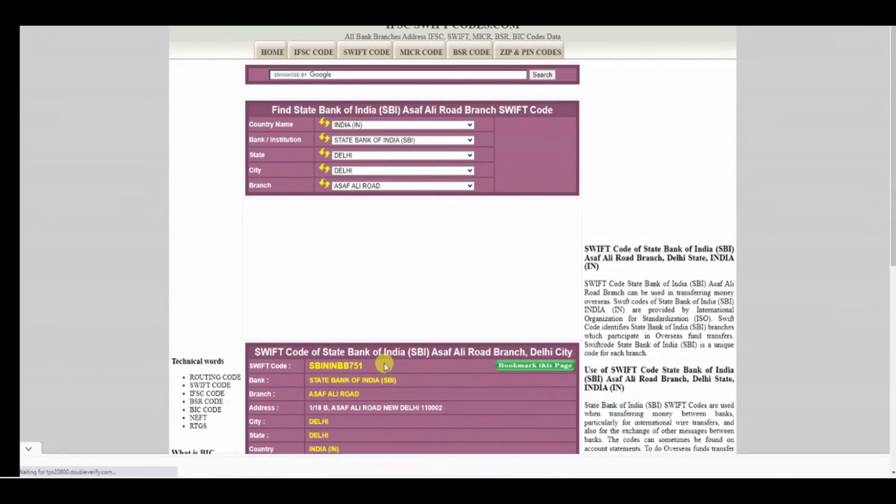
drag(385, 363, 256, 363)
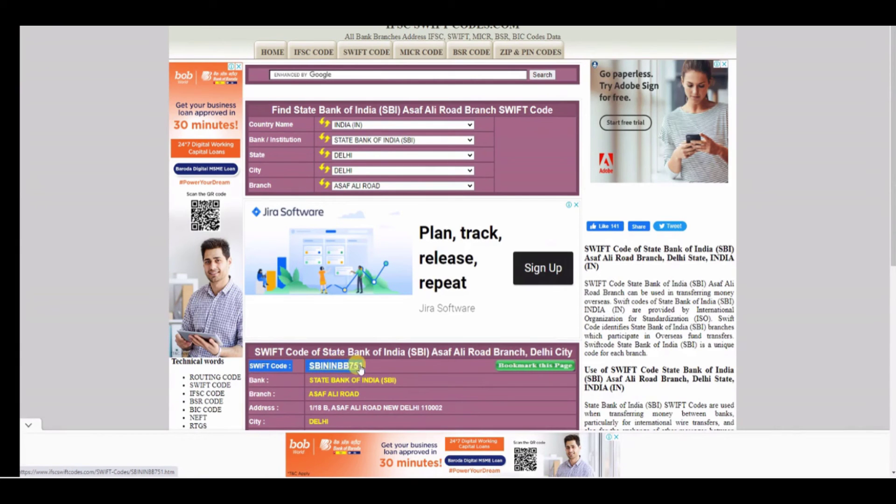
Return to the Delhi branch search, choose GREATER KAILASH-II BR and highlight that branch's SWIFT code
click(379, 185)
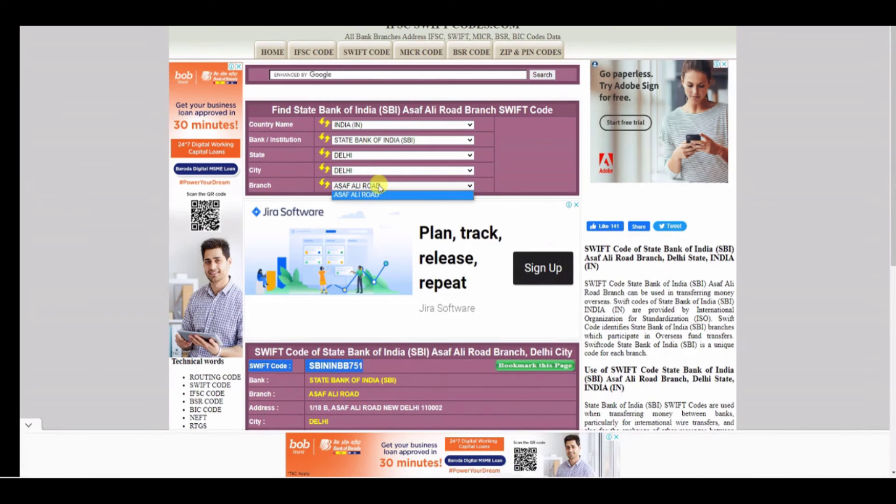
click(379, 195)
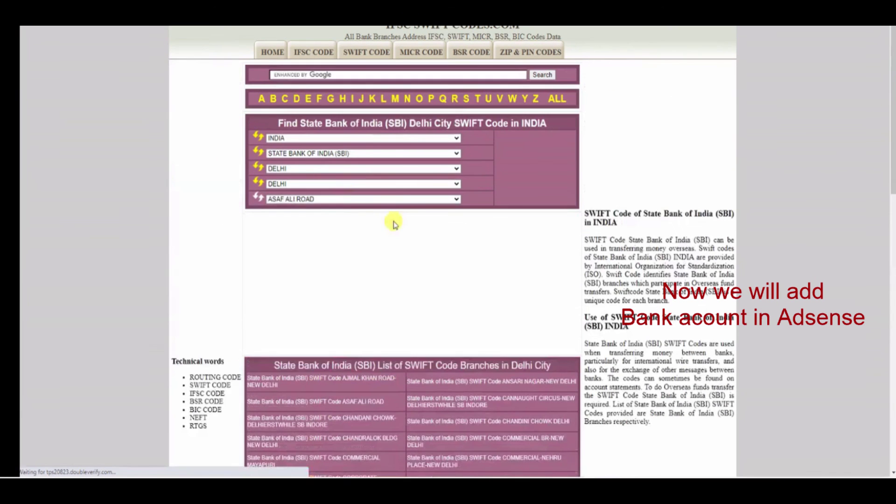
click(390, 199)
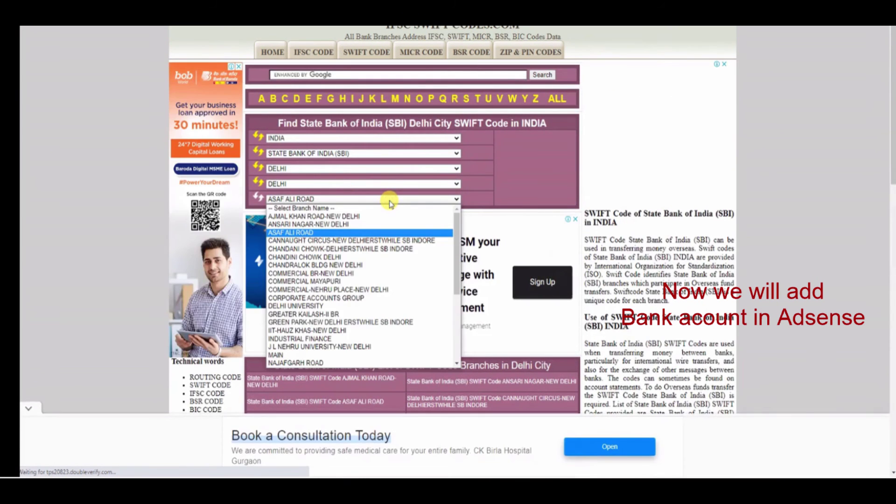
key(Up)
key(Up)
key(Down)
key(Down)
key(Down)
key(Down)
key(Down)
key(Down)
key(Down)
key(Down)
key(Down)
key(Down)
key(Down)
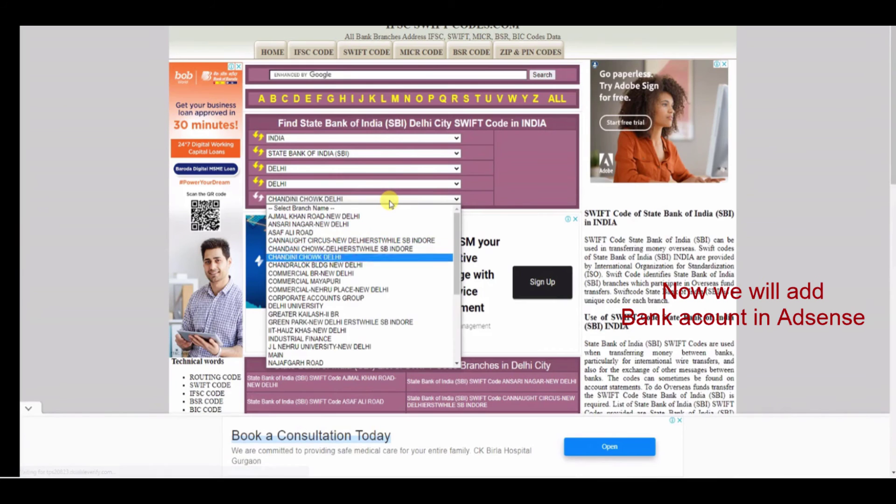
key(Down)
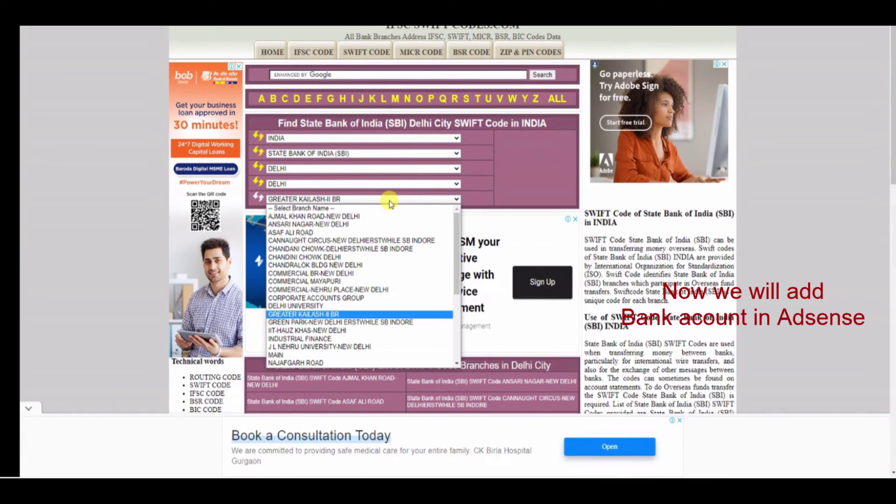
key(Return)
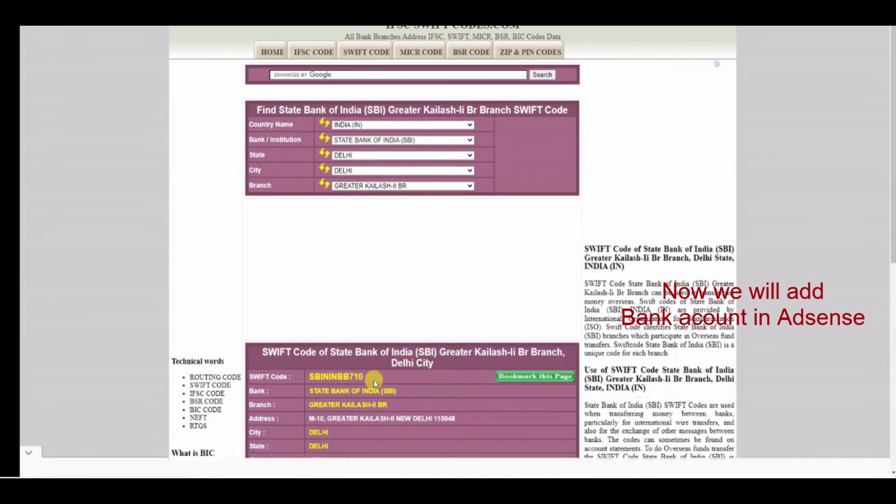
drag(374, 378, 251, 377)
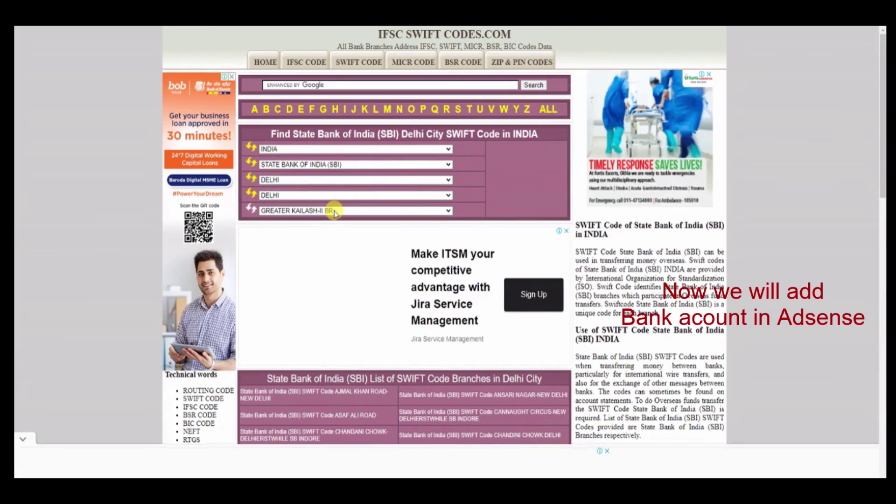
Change the branch to DELHI UNIVERSITY, highlight its SWIFT code and view the branch details
click(334, 211)
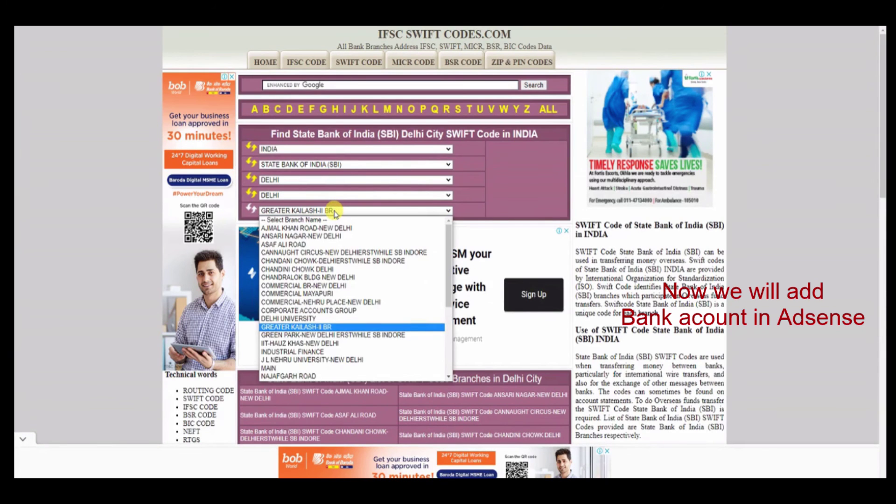
key(Up)
key(Return)
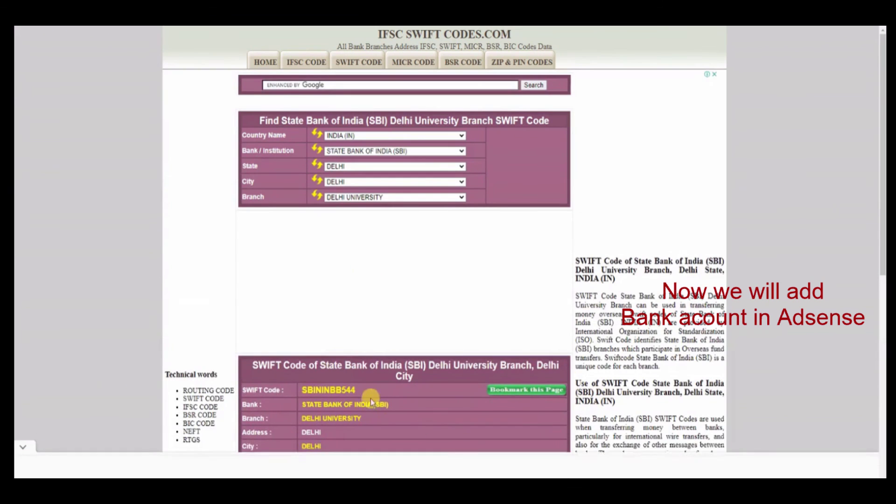
drag(367, 394, 244, 392)
drag(882, 177, 881, 252)
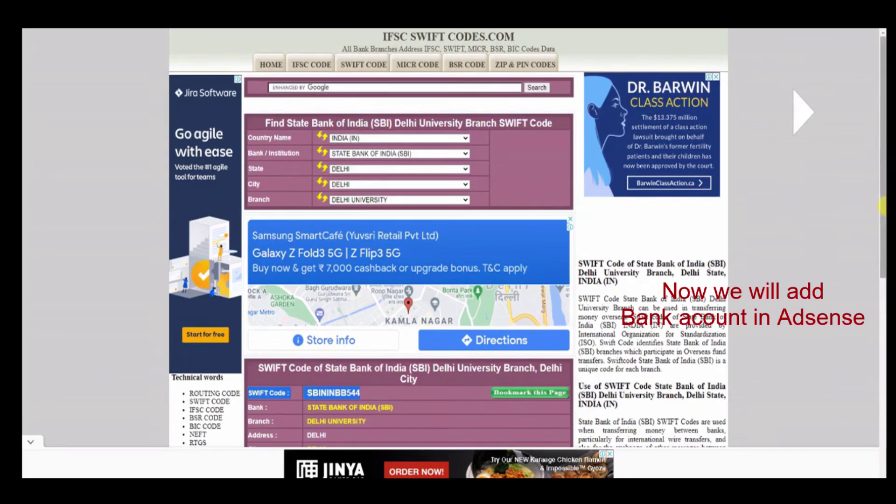
drag(881, 185, 879, 247)
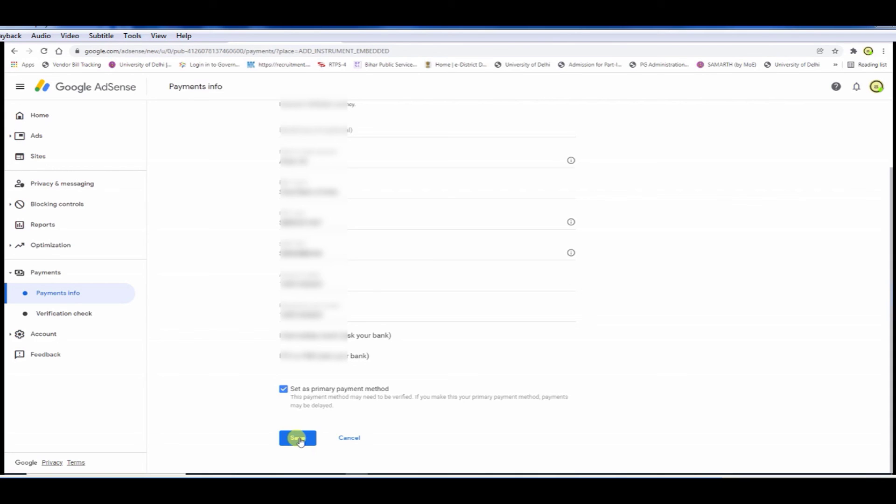
Switch to AdSense and save the completed bank account form as the primary payment method
click(299, 440)
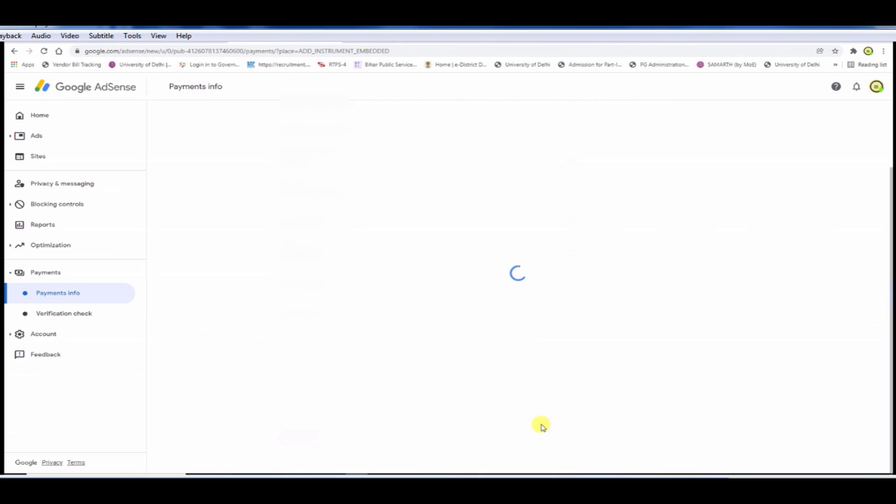